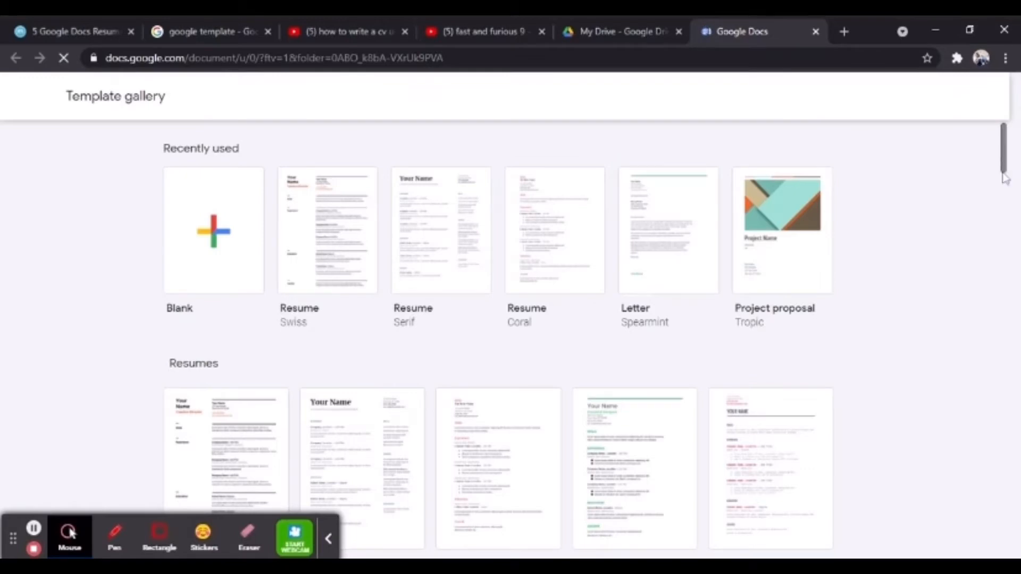
# Create a new document from the Resume Swiss template in the Resumes row.
pyautogui.moveTo(1005, 177)
pyautogui.mouseDown()
pyautogui.moveTo(986, 420)
pyautogui.moveTo(1009, 208)
pyautogui.moveTo(1002, 149)
pyautogui.moveTo(1003, 176)
pyautogui.mouseUp()
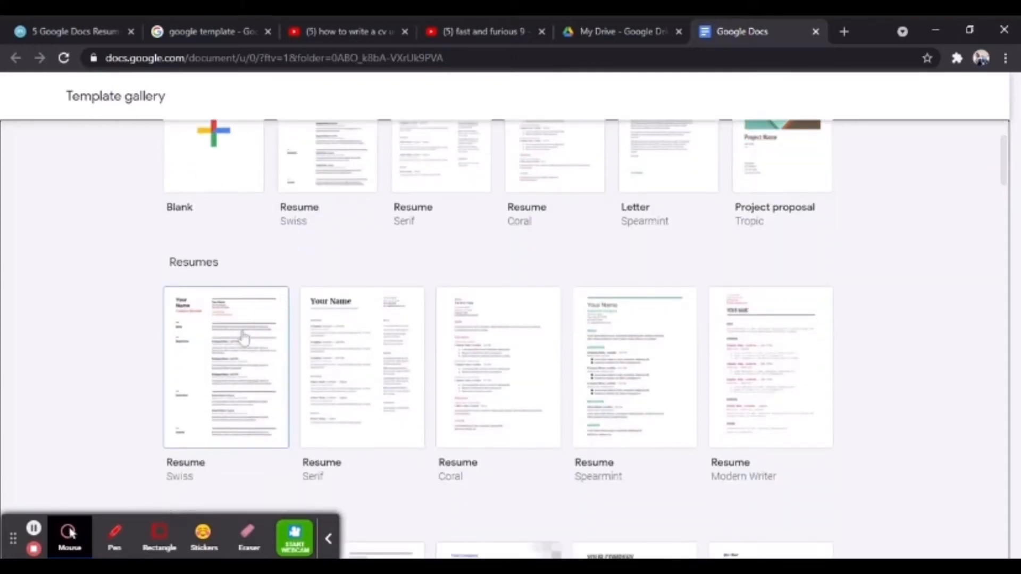
pyautogui.click(228, 407)
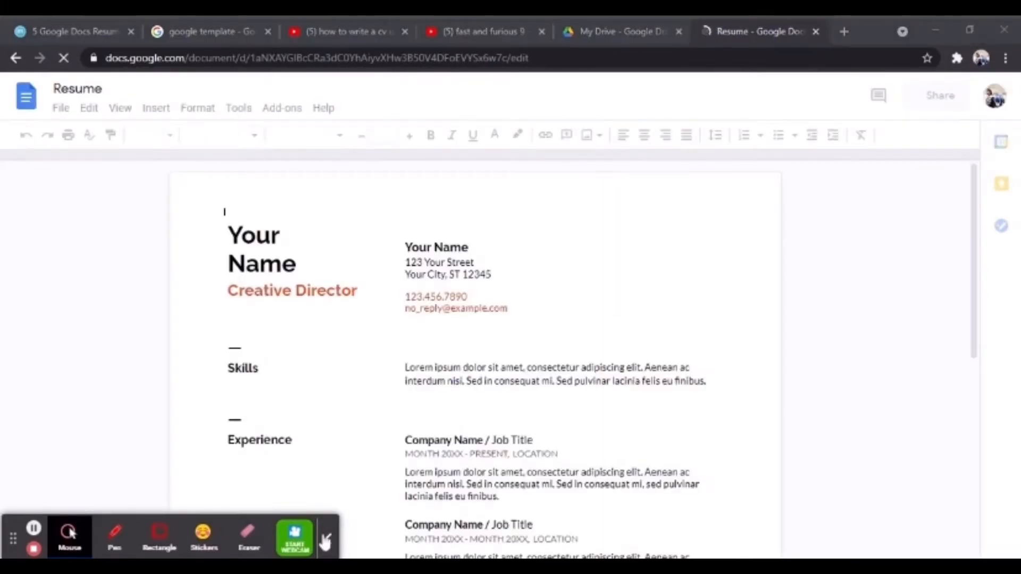
# Replace the 'Your Name' title with the applicant's full name, dismiss the tip, and select it.
pyautogui.click(327, 541)
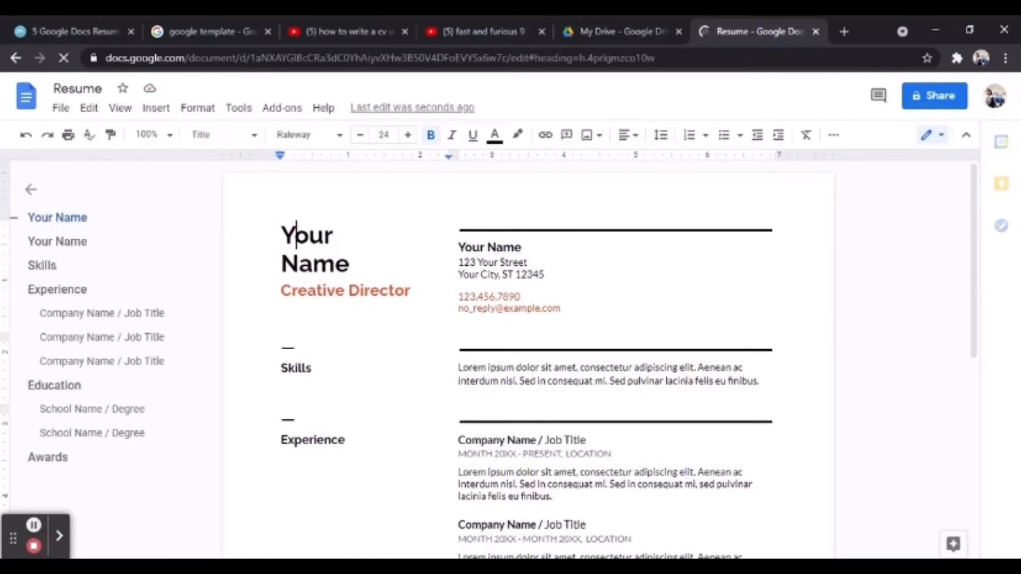
pyautogui.moveTo(347, 265); pyautogui.dragTo(285, 235)
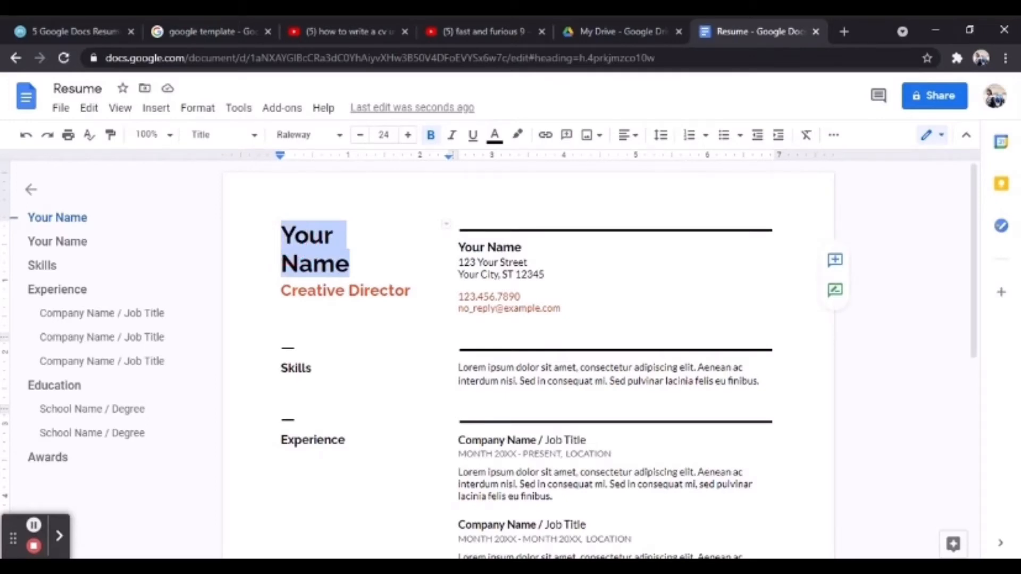
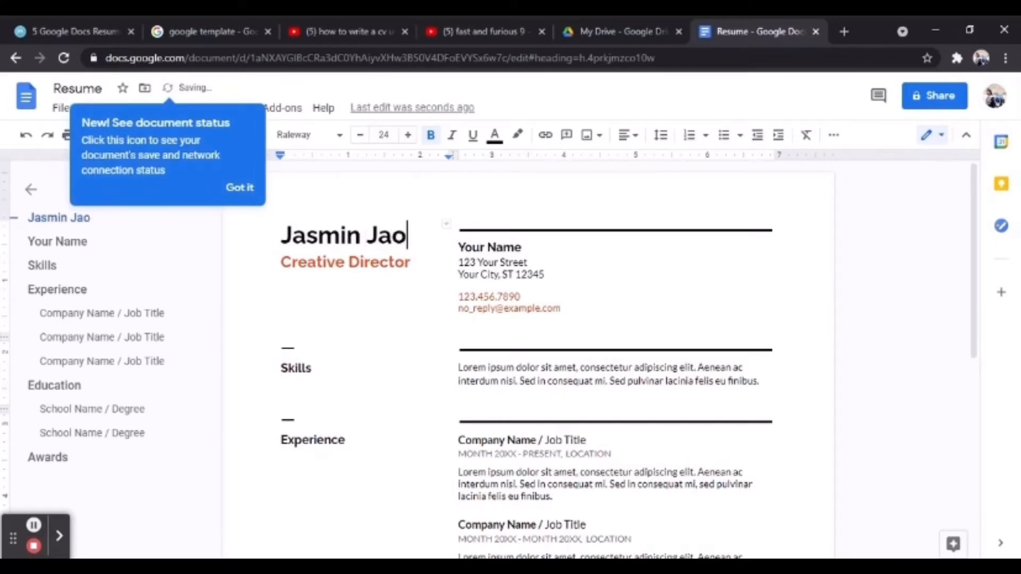
pyautogui.click(240, 188)
pyautogui.hotkey('shift', 'Home')
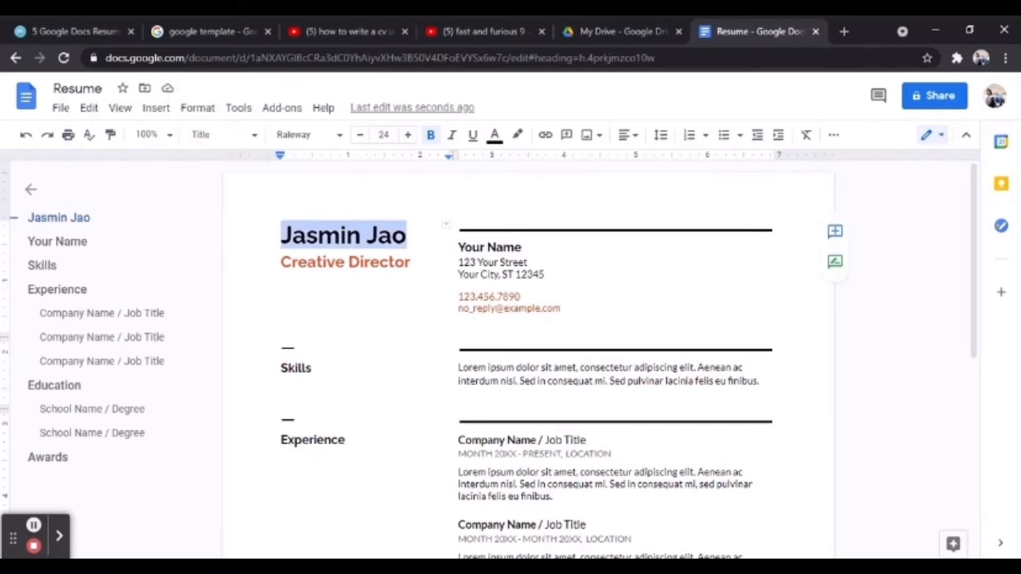
# Zoom the page to 90%, then restore it to 100%.
pyautogui.click(165, 136)
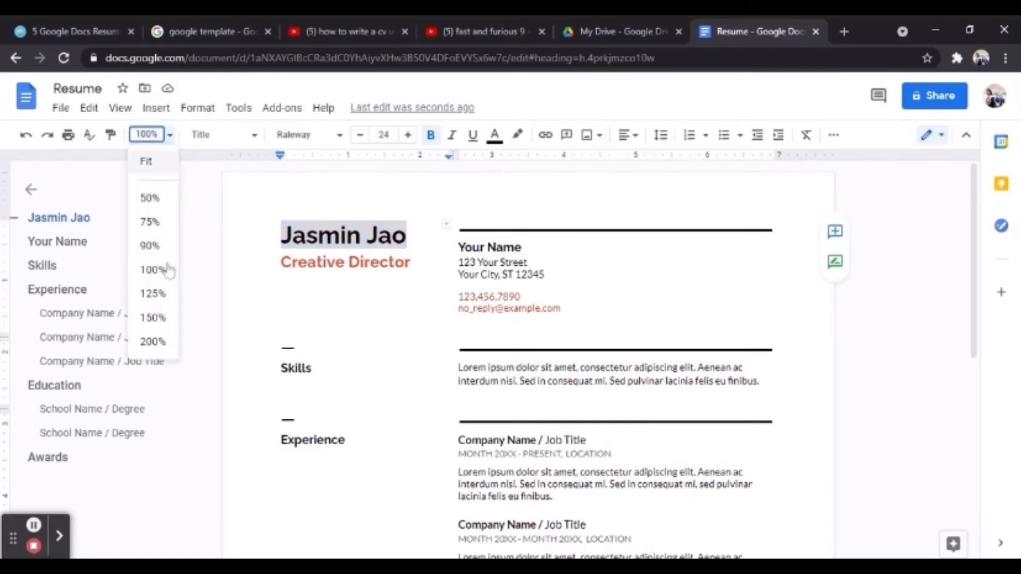
pyautogui.click(152, 245)
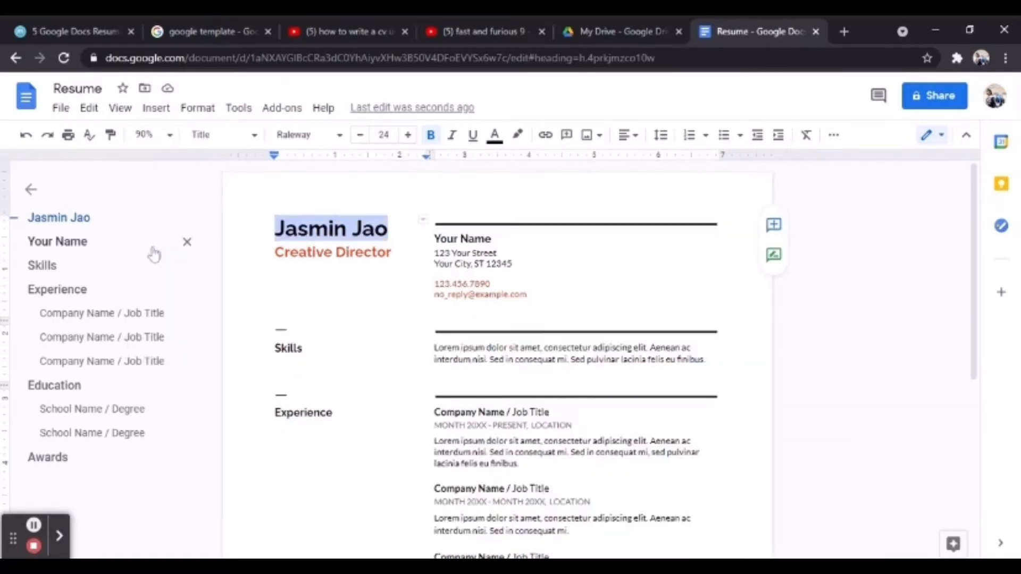
pyautogui.click(151, 135)
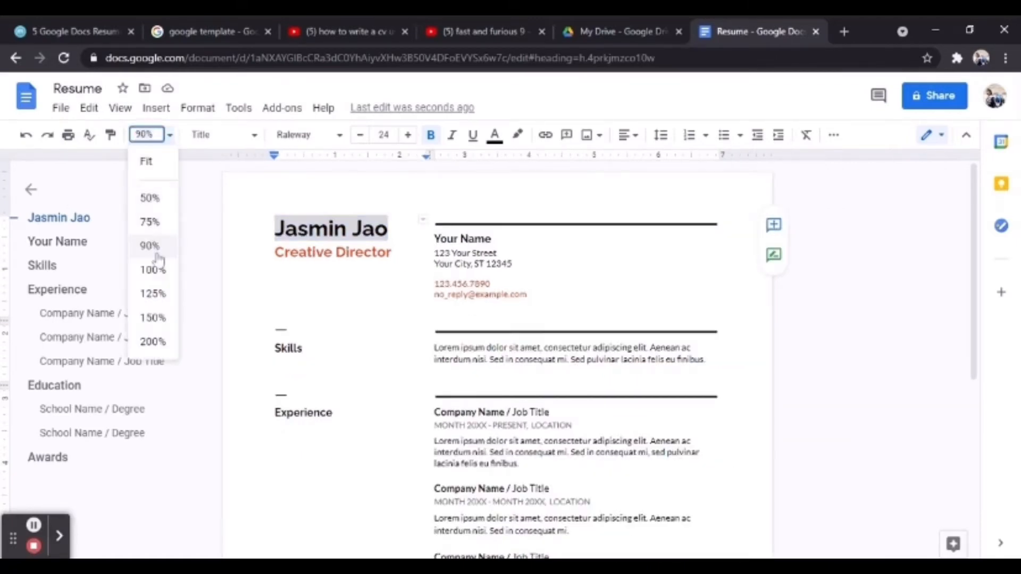
pyautogui.click(152, 270)
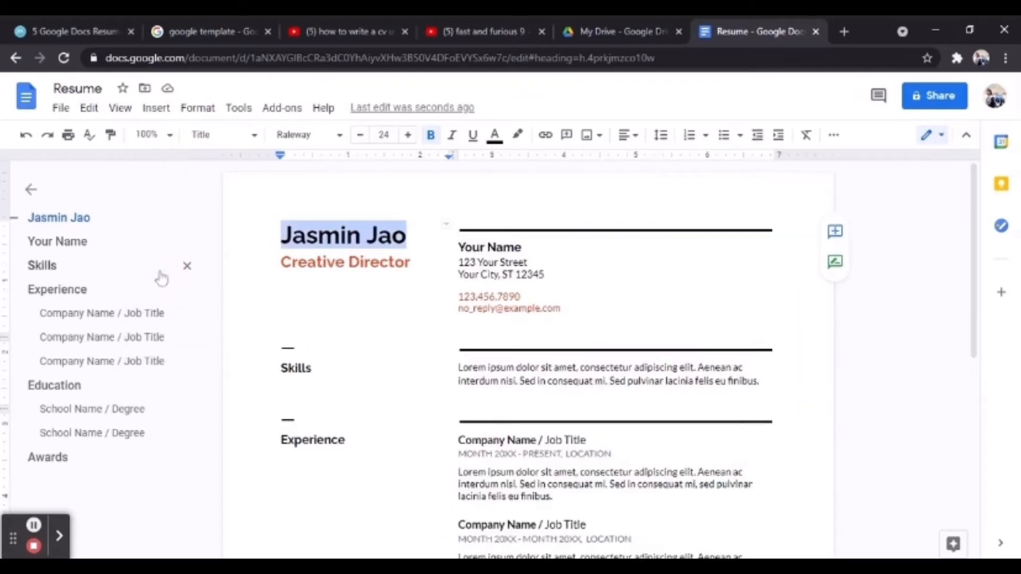
# Check the paragraph style and font lists, then bump the name's font size up one point.
pyautogui.click(216, 142)
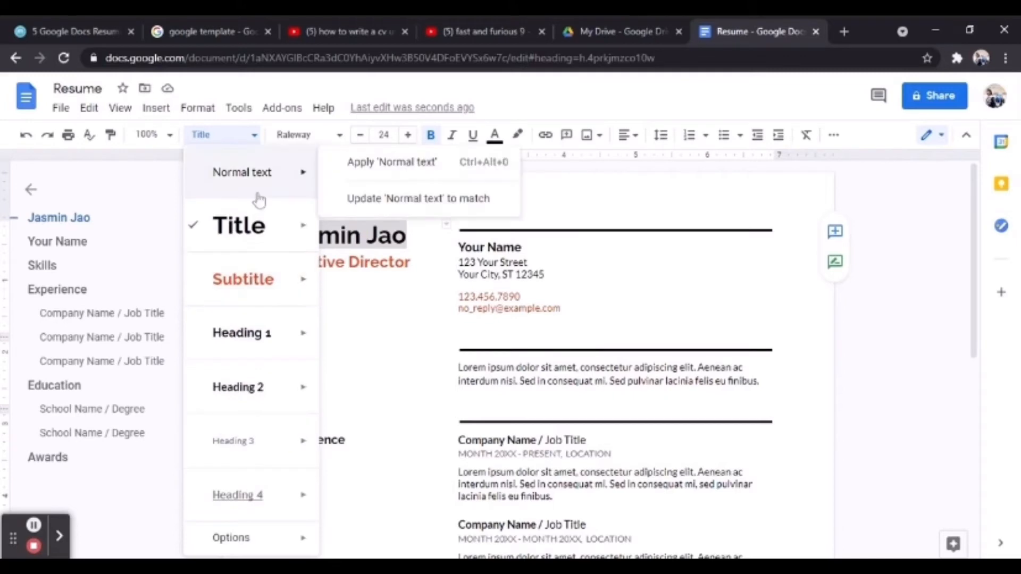
pyautogui.click(316, 141)
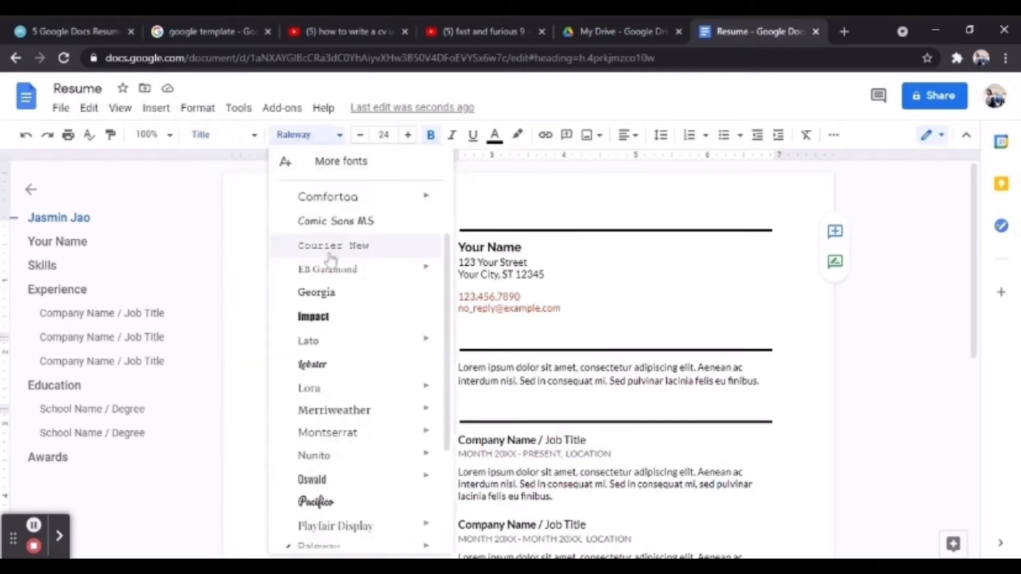
pyautogui.moveTo(445, 260); pyautogui.dragTo(452, 200)
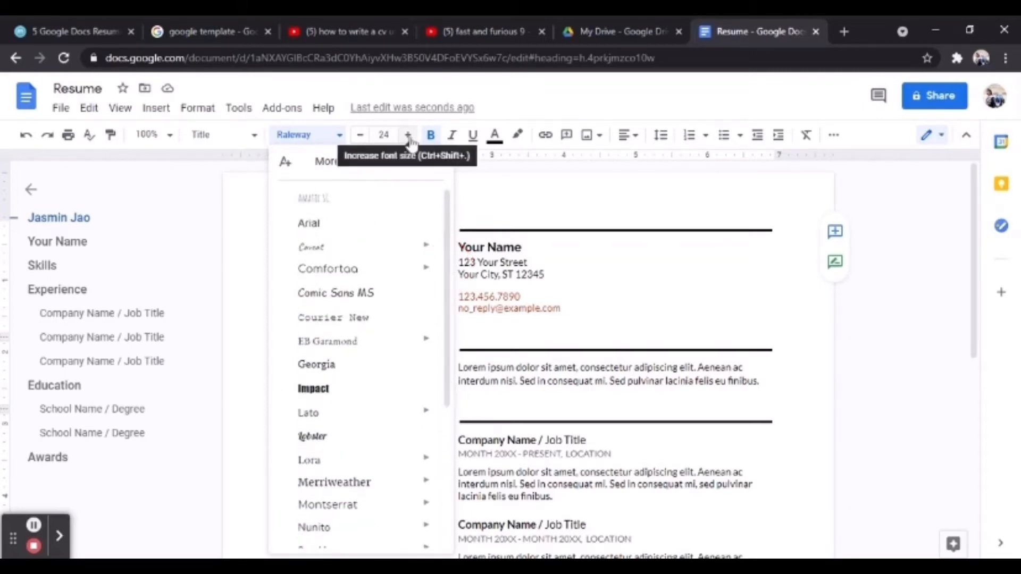
pyautogui.click(408, 134)
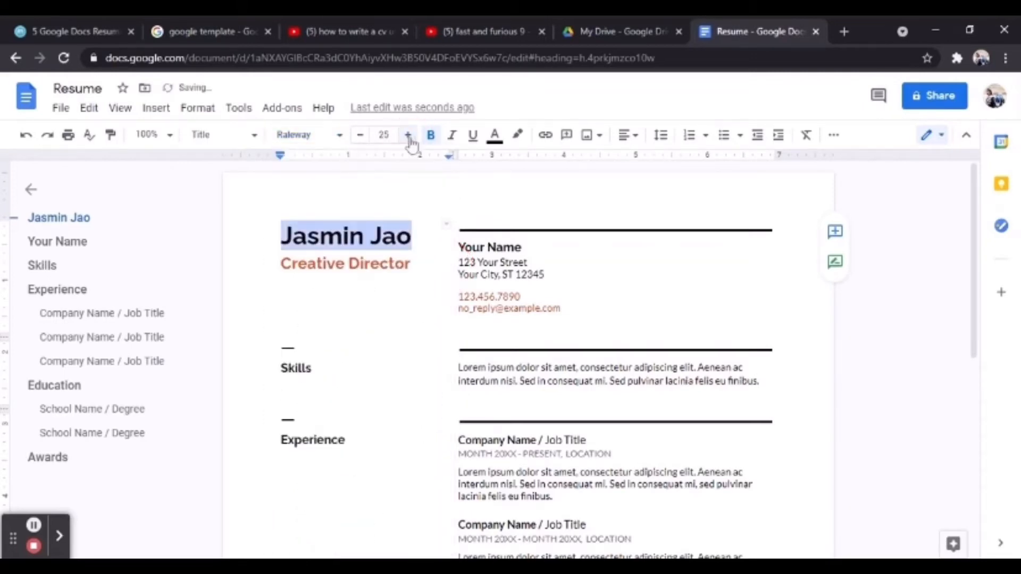
# Return the name to size 24, keeping it bold without italics or underline.
pyautogui.click(362, 138)
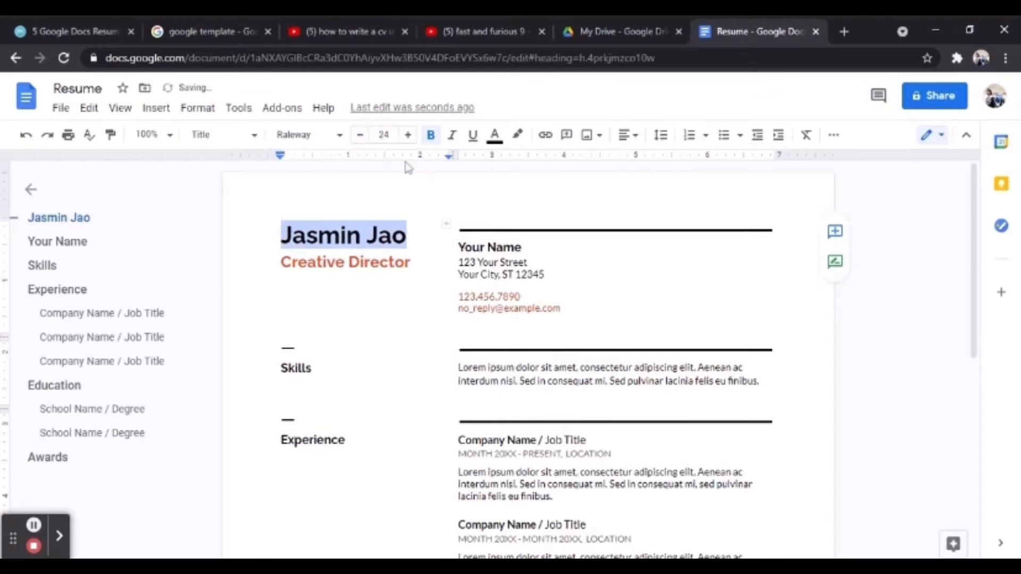
pyautogui.click(433, 136)
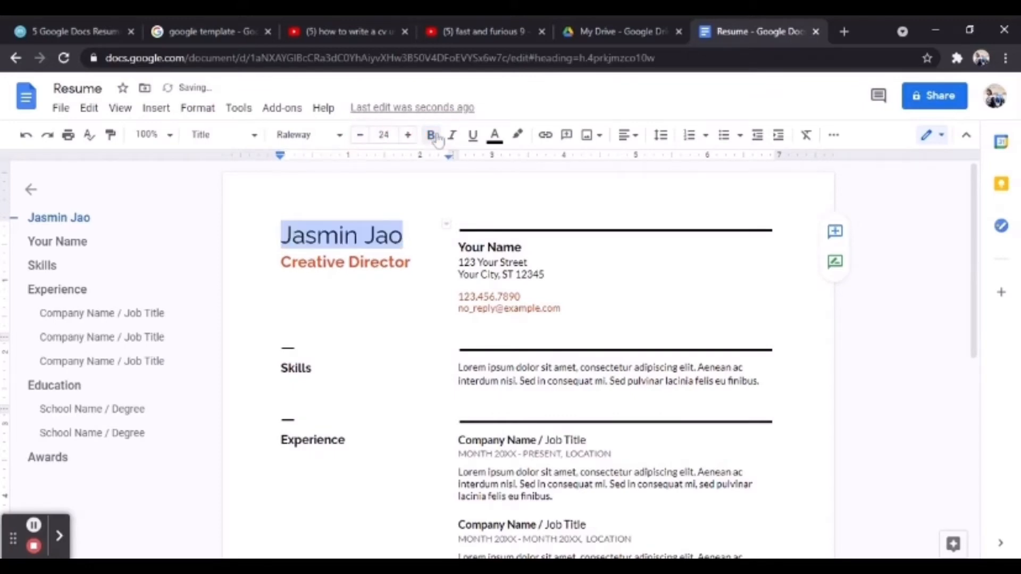
pyautogui.click(435, 137)
pyautogui.click(452, 138)
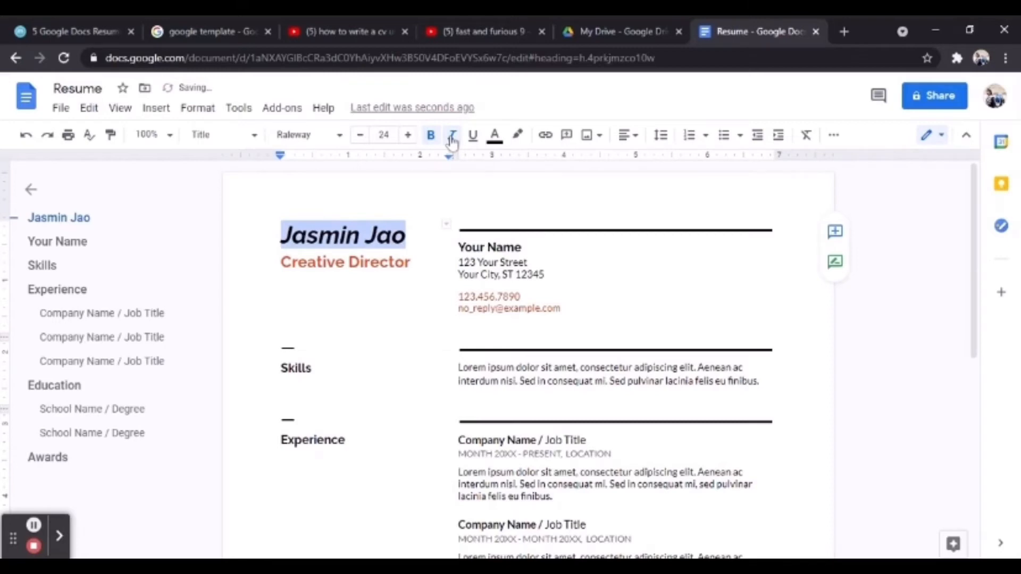
pyautogui.click(452, 138)
pyautogui.click(472, 139)
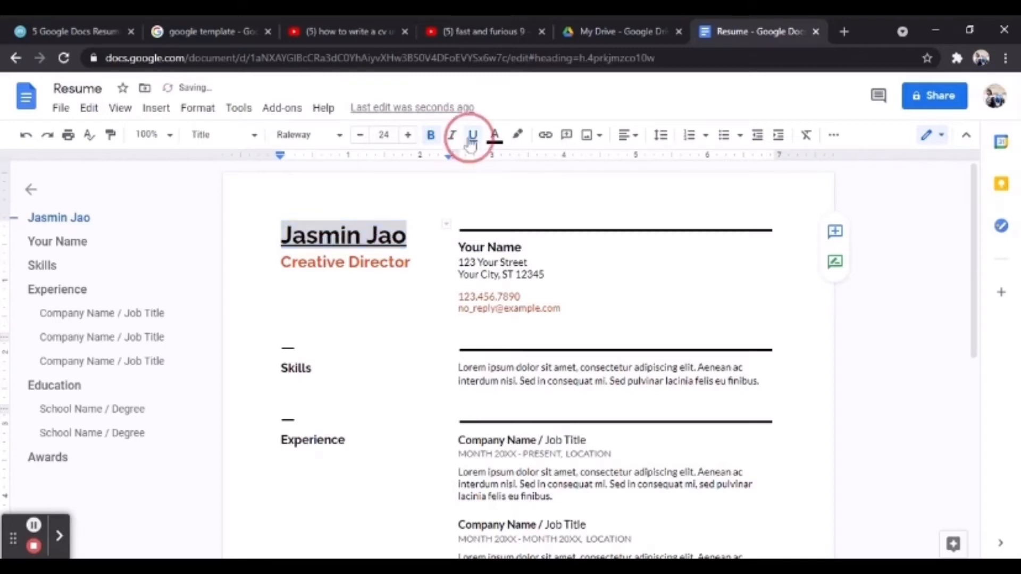
pyautogui.click(472, 139)
# Colour the name blue, and apply then remove a yellow highlight.
pyautogui.click(495, 136)
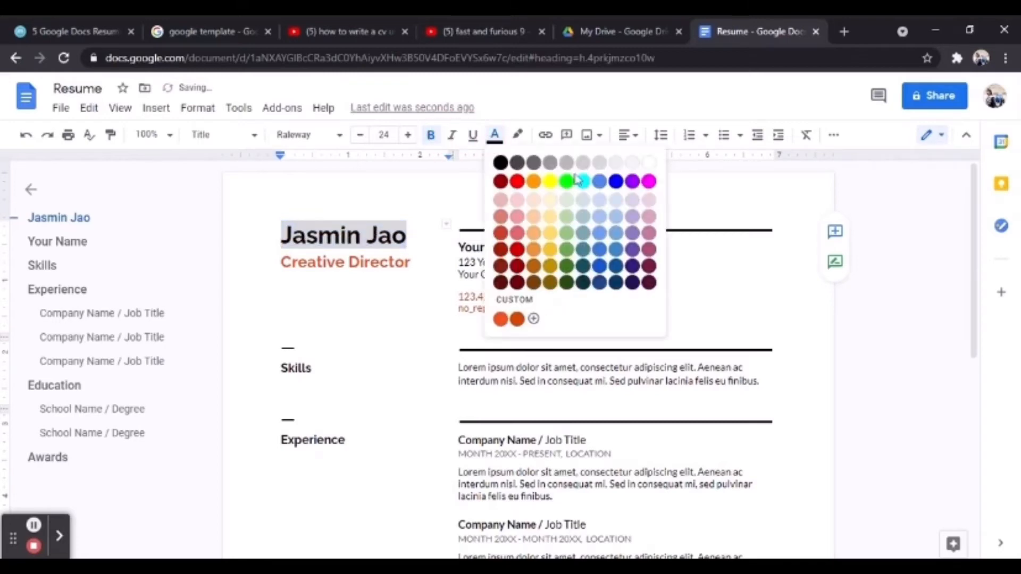
pyautogui.click(616, 182)
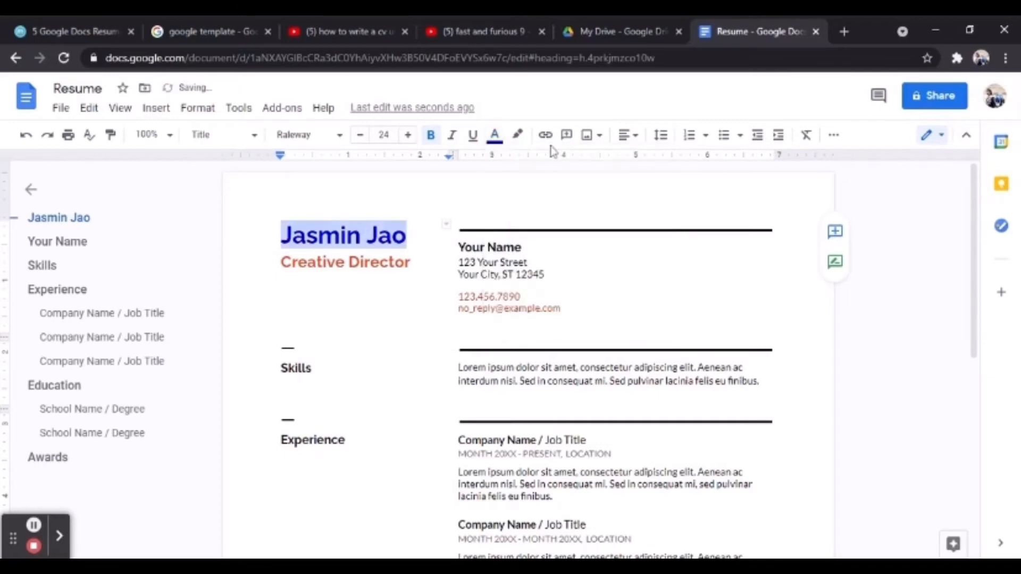
pyautogui.click(519, 136)
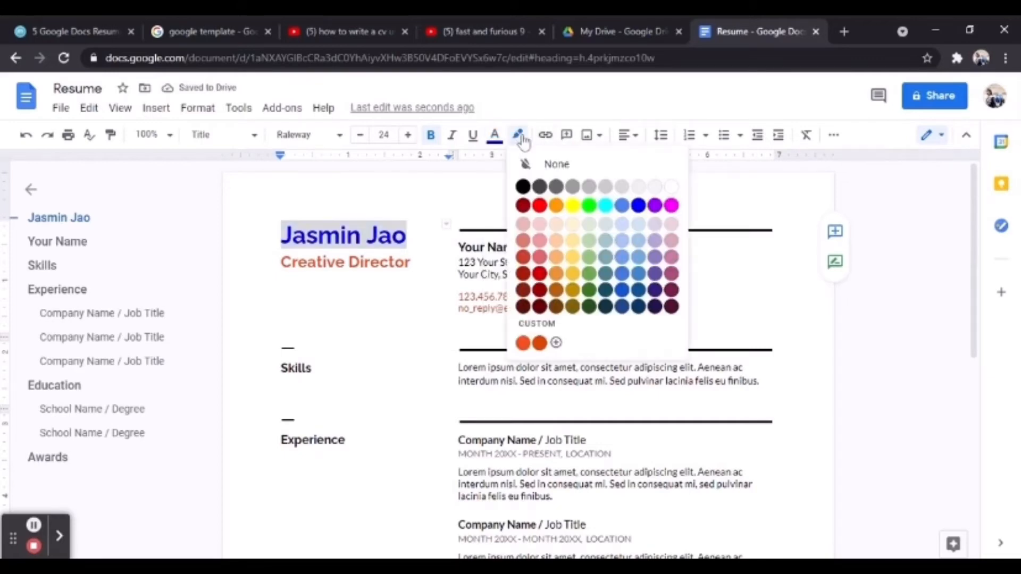
pyautogui.click(577, 212)
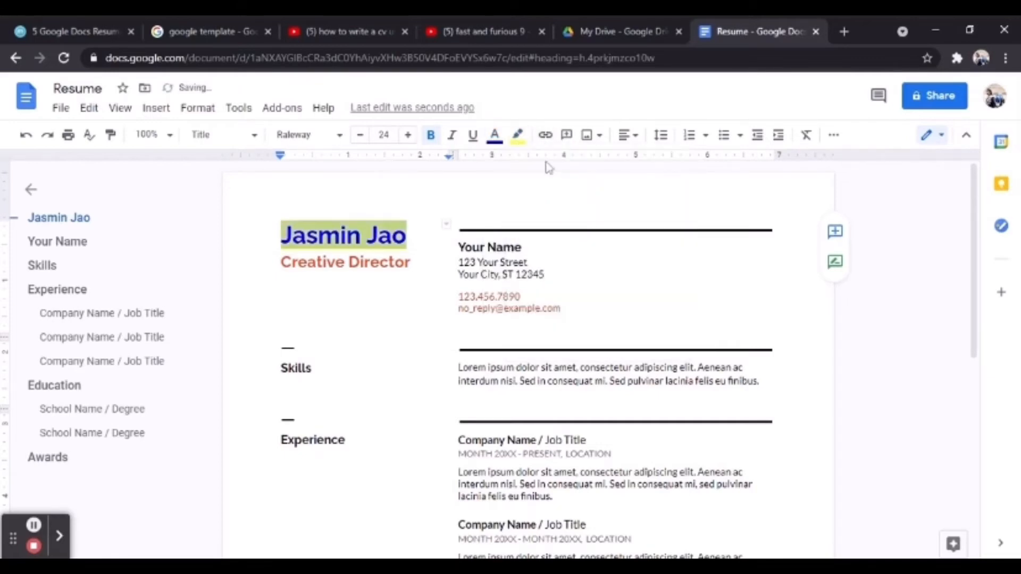
pyautogui.click(519, 136)
pyautogui.click(557, 166)
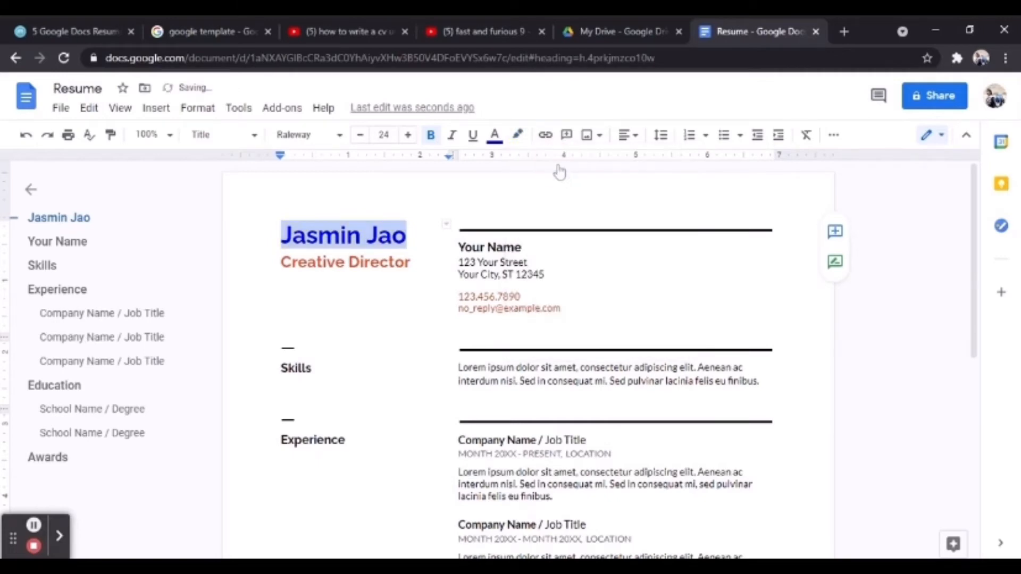
# Abandon adding a link to the name and bring up the Insert image options.
pyautogui.click(545, 136)
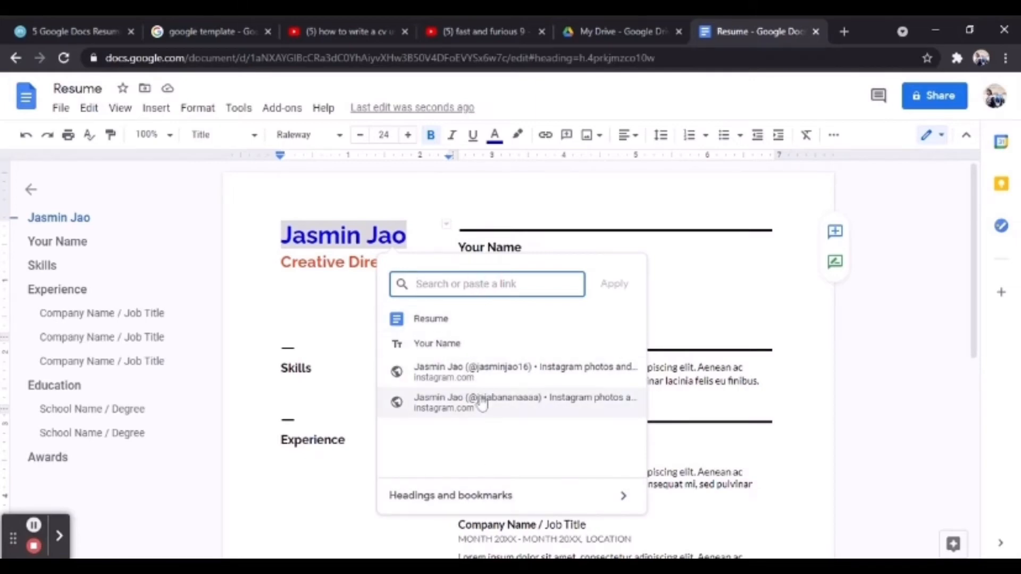
pyautogui.click(590, 135)
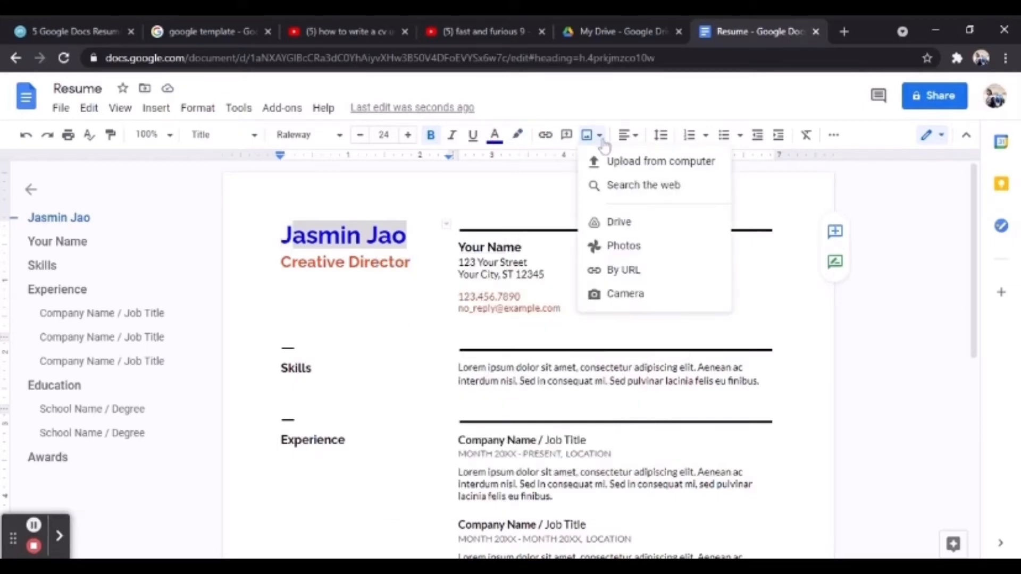
# Upload a portrait photo from the computer, shrink it, and type the applicant's name into the contact block.
pyautogui.click(667, 163)
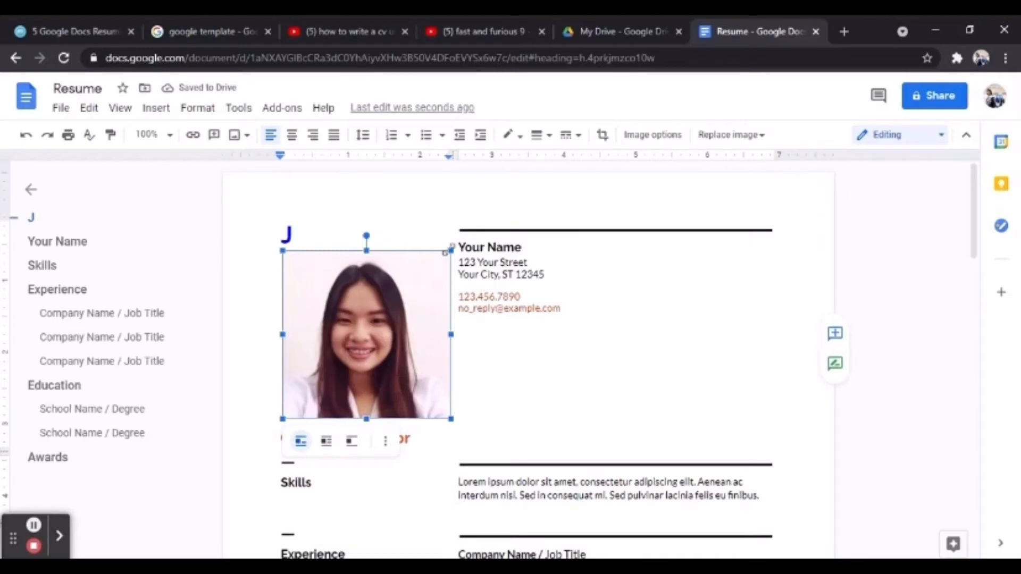
pyautogui.moveTo(450, 249); pyautogui.dragTo(408, 308)
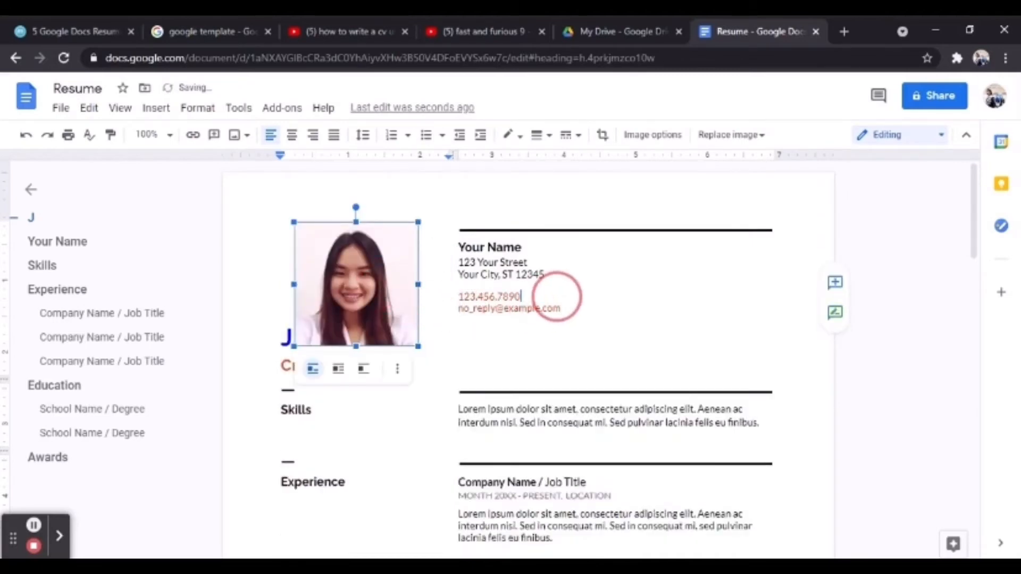
pyautogui.click(570, 255)
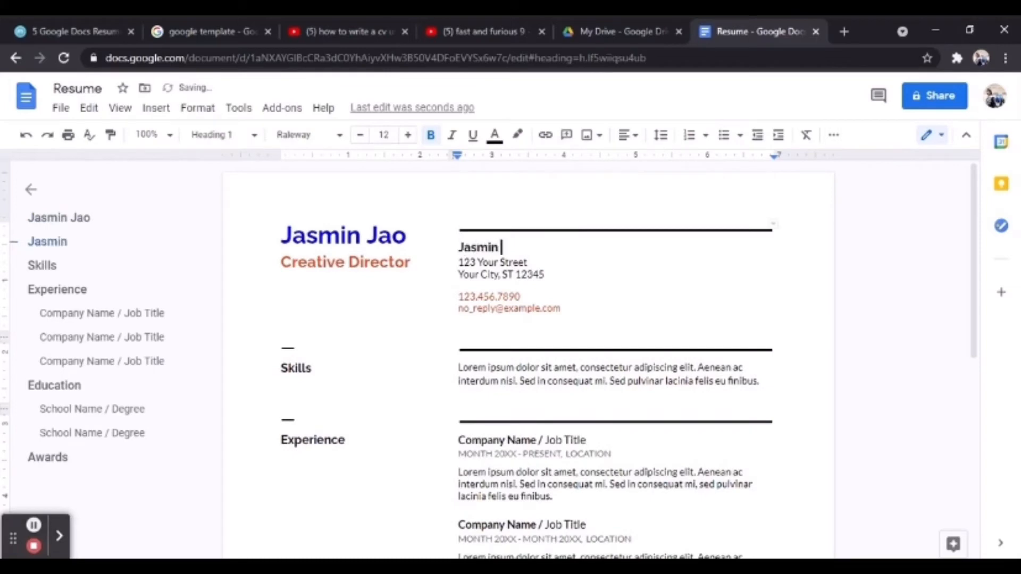
# Replace the placeholder phone number 123.456.7890 with the candidate's phone number.
pyautogui.click(516, 263)
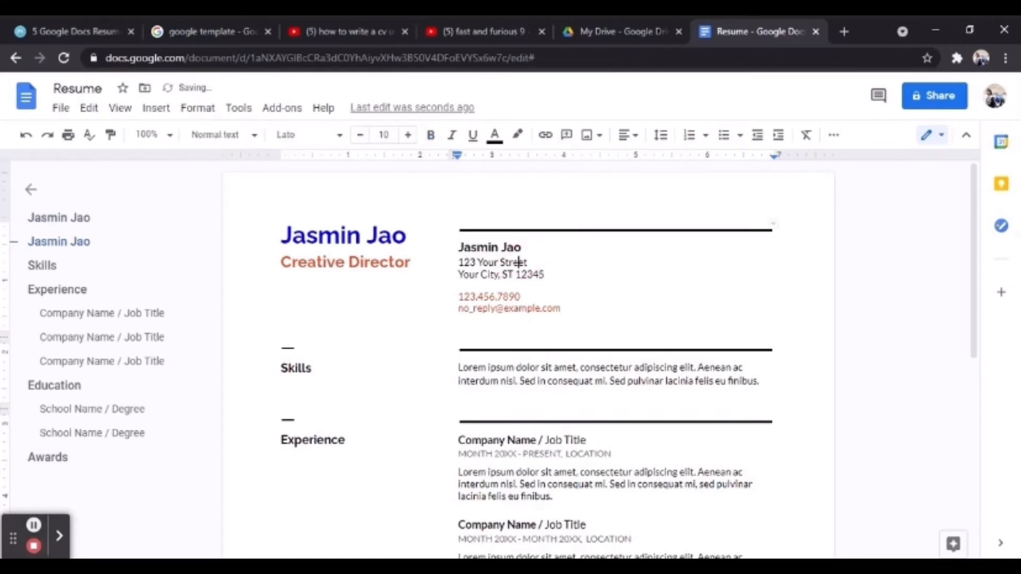
pyautogui.moveTo(522, 299); pyautogui.dragTo(460, 303)
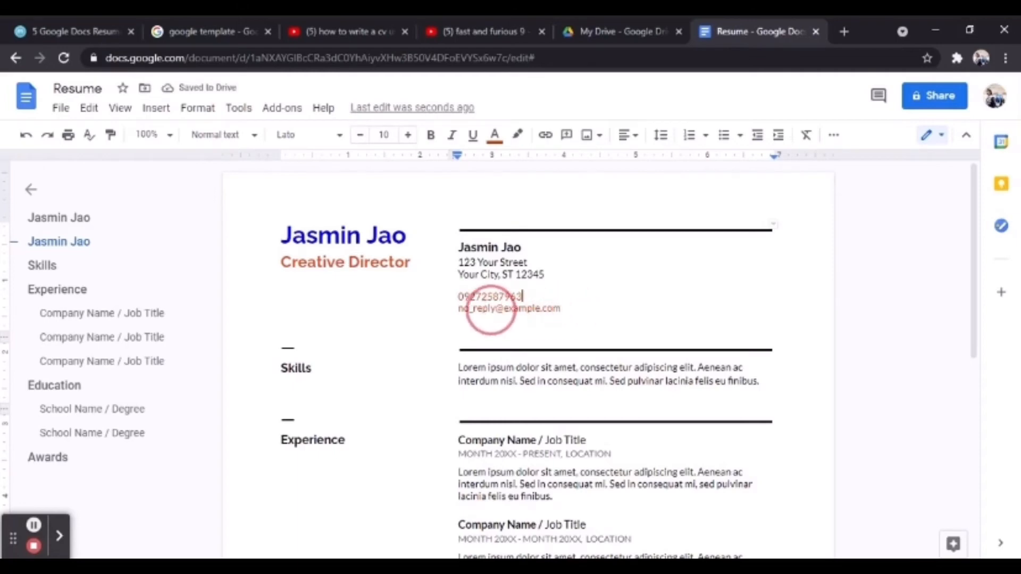
pyautogui.rightClick(474, 310)
pyautogui.click(463, 312)
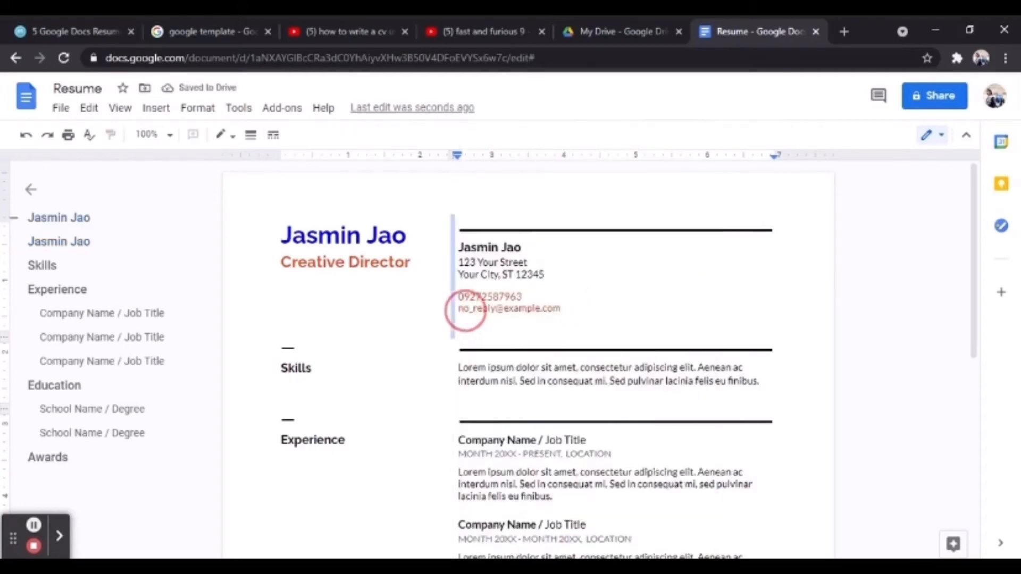
pyautogui.moveTo(562, 309); pyautogui.dragTo(458, 308)
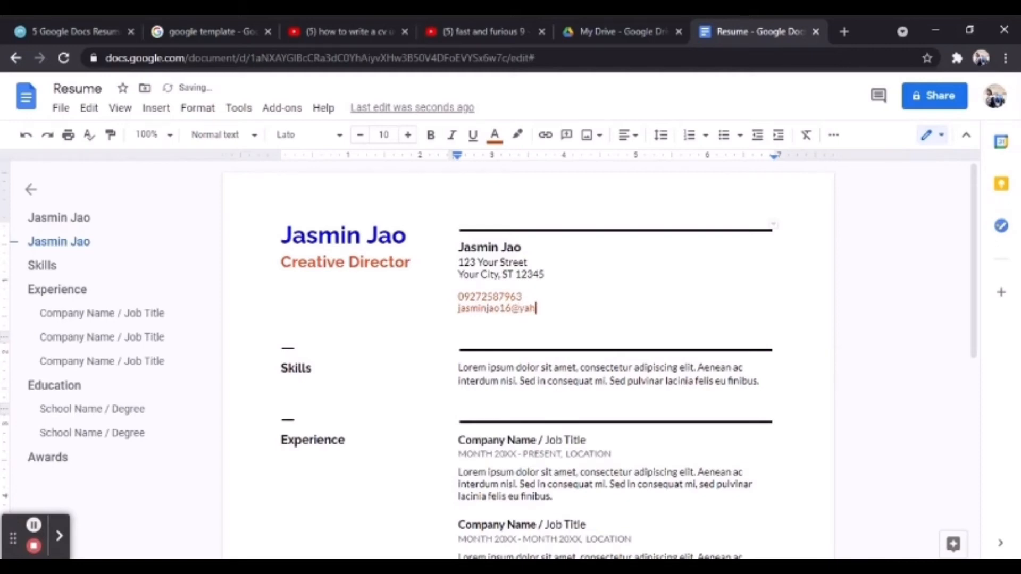
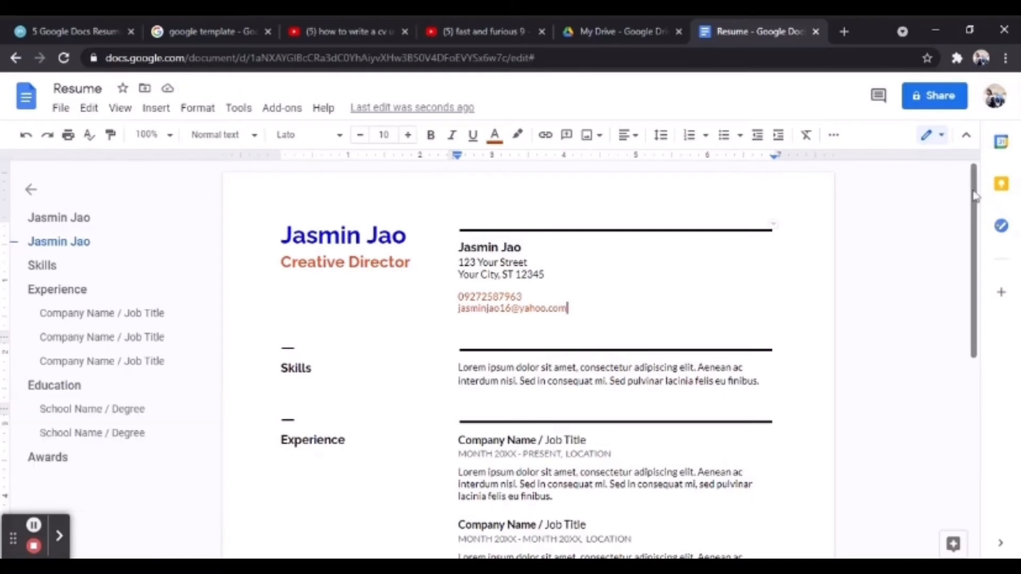
pyautogui.moveTo(974, 194); pyautogui.dragTo(973, 239)
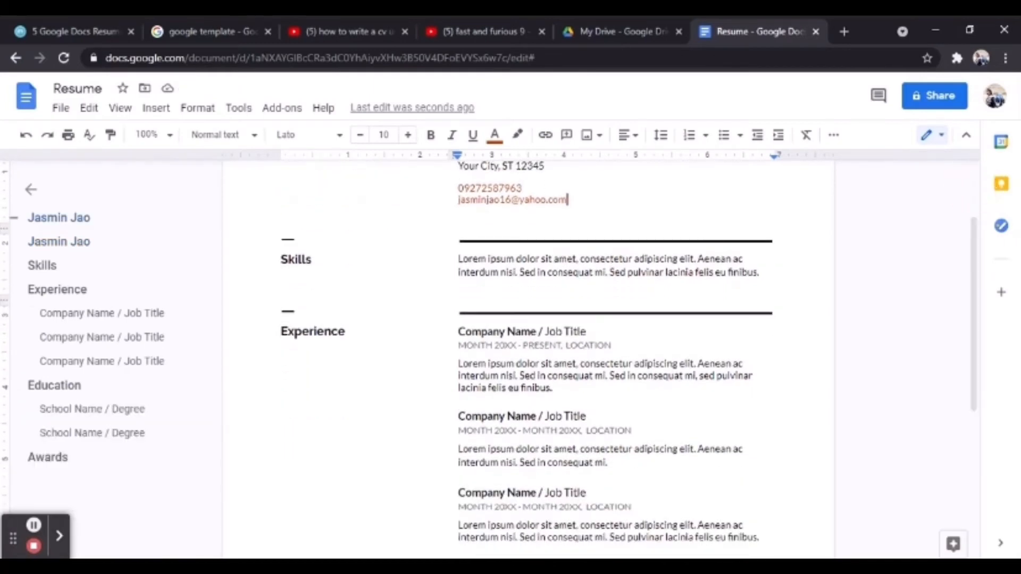
# Review the Skills and Experience sections via the outline, then bring up the résumé's Share settings.
pyautogui.click(63, 266)
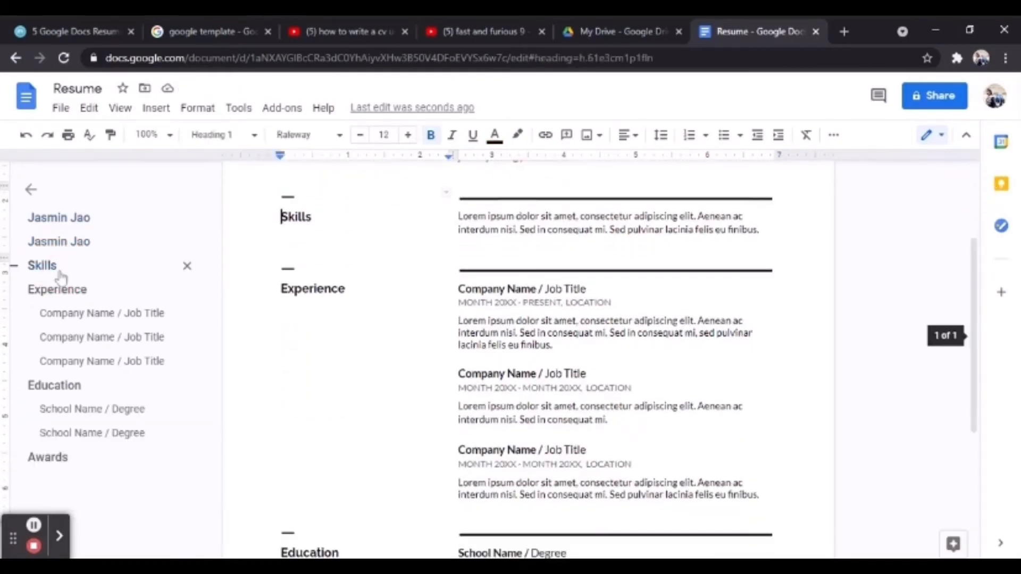
pyautogui.click(489, 216)
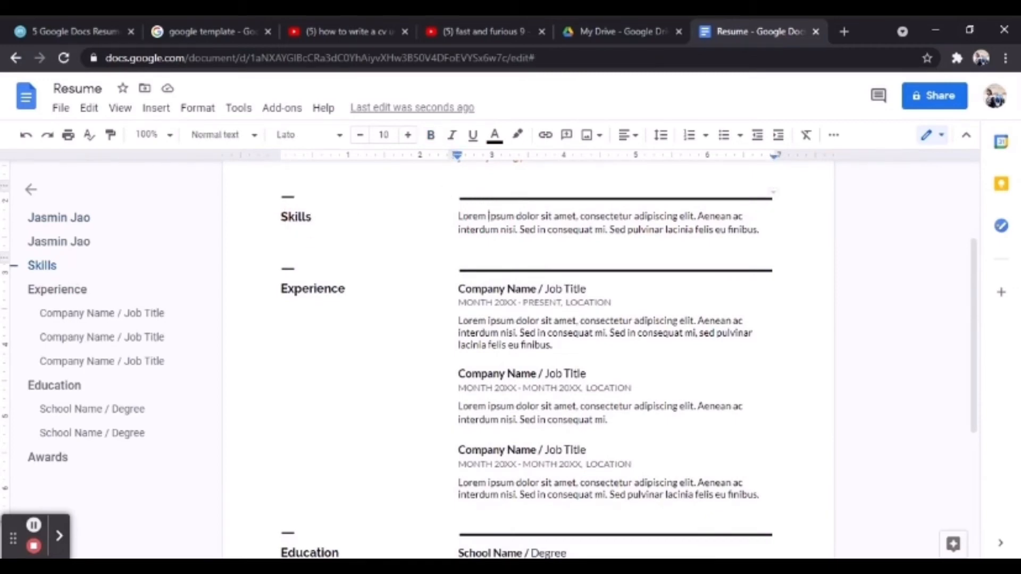
pyautogui.click(72, 292)
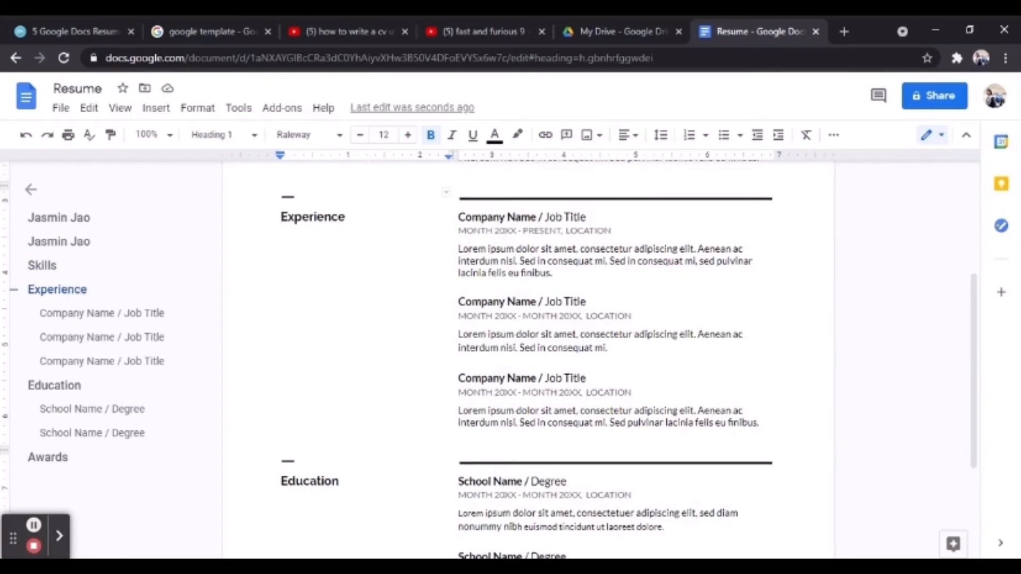
pyautogui.click(499, 217)
pyautogui.moveTo(972, 459); pyautogui.dragTo(962, 228)
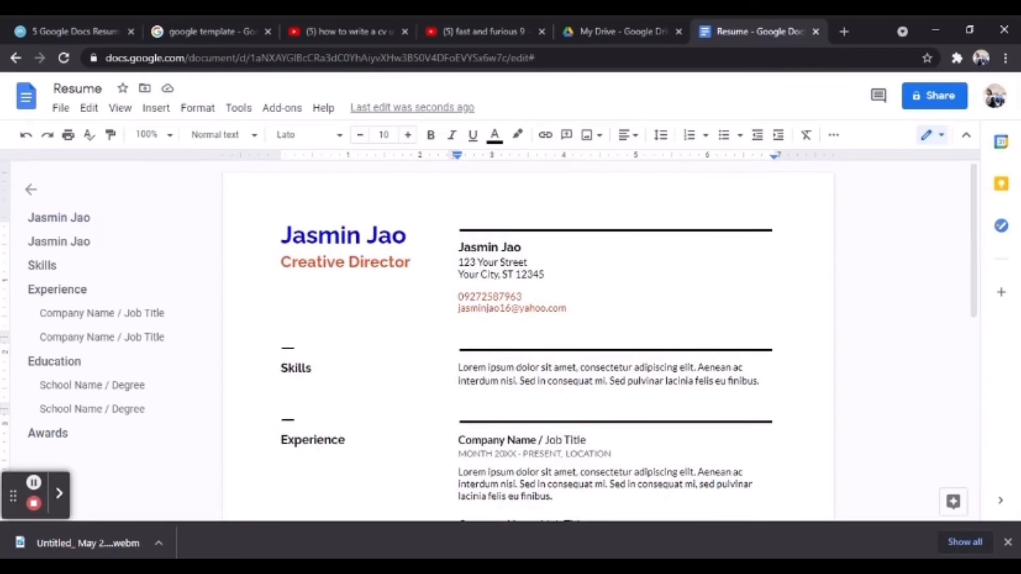
pyautogui.click(939, 98)
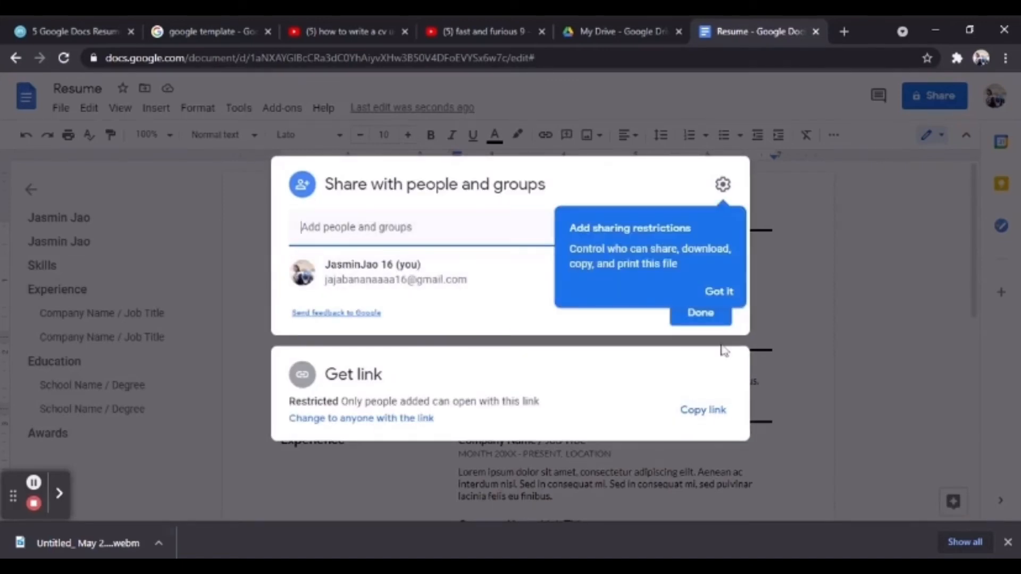
# Dismiss the restrictions tip, copy the résumé's link, and close the sharing dialog.
pyautogui.click(718, 292)
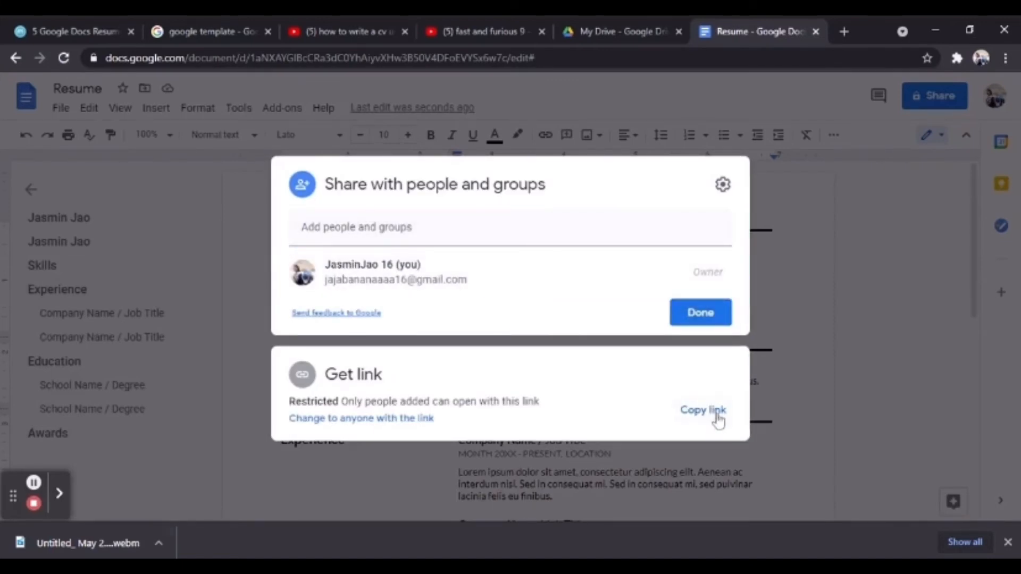
pyautogui.click(717, 419)
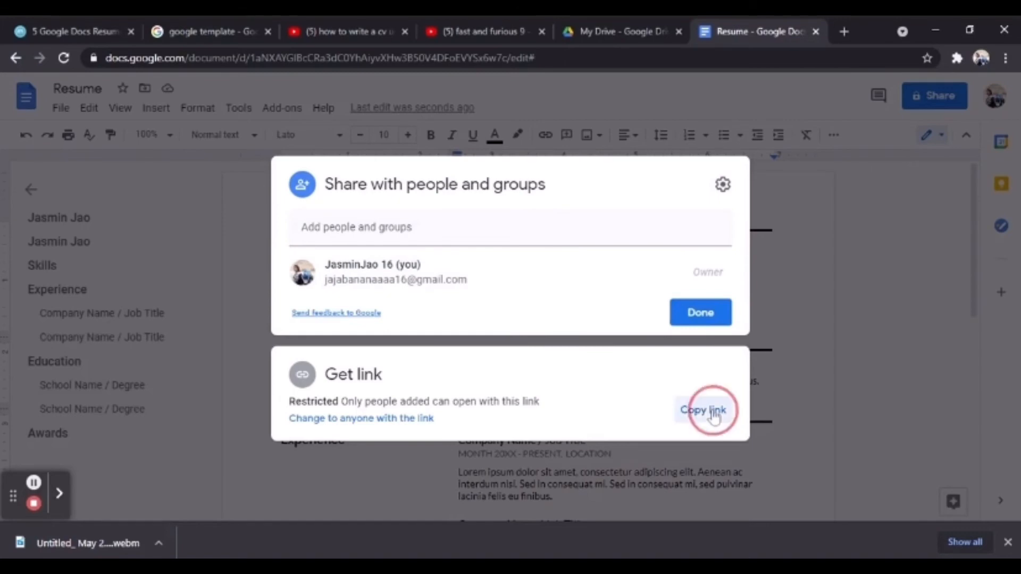
pyautogui.click(691, 312)
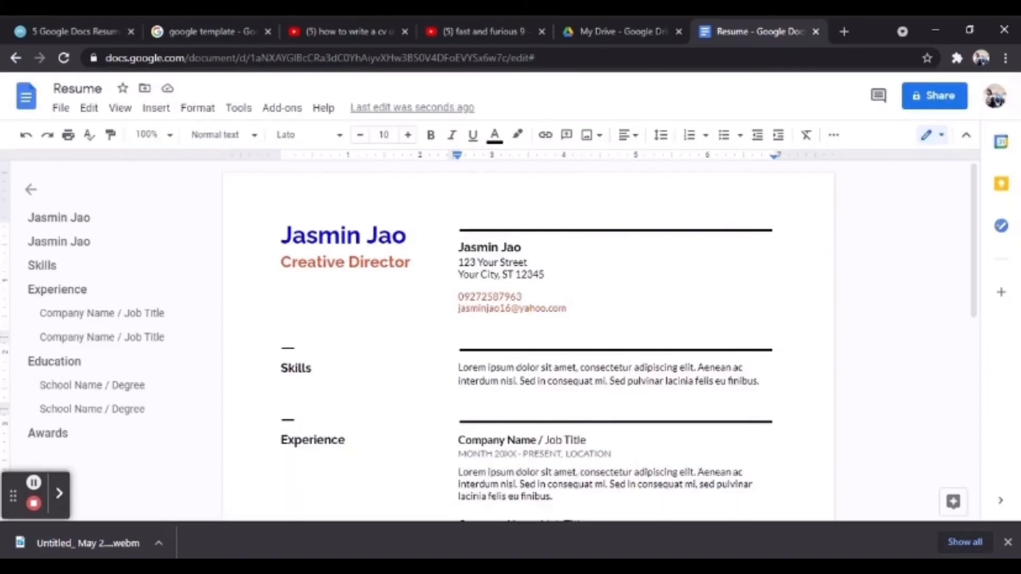
pyautogui.click(61, 109)
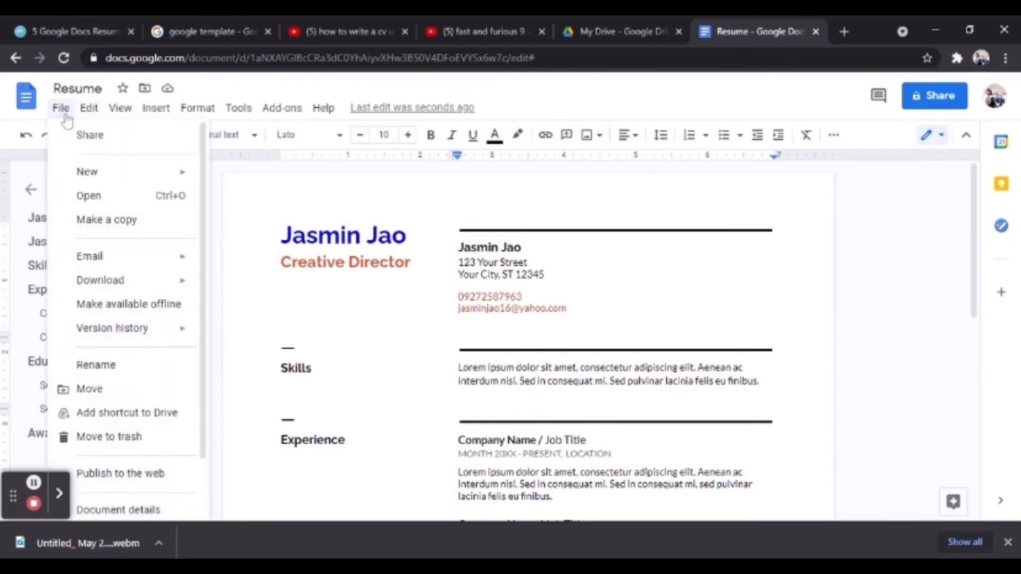
pyautogui.click(68, 112)
pyautogui.click(87, 111)
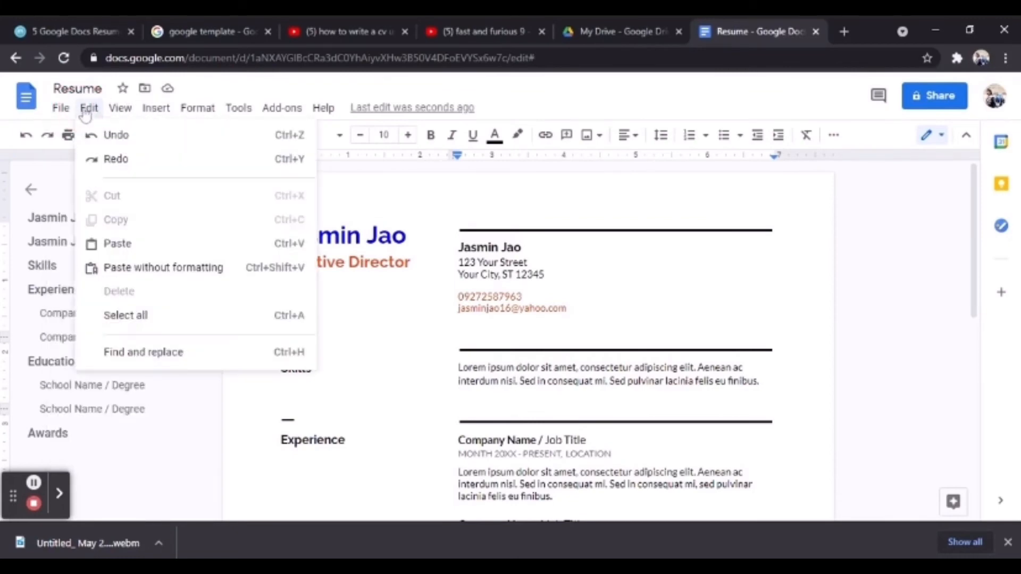
pyautogui.moveTo(121, 108)
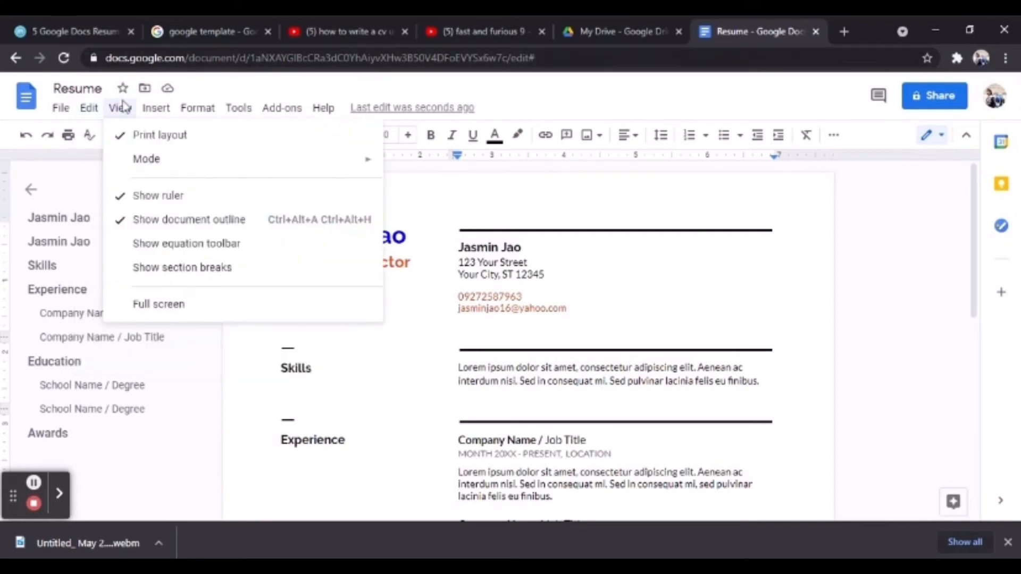
pyautogui.moveTo(152, 110)
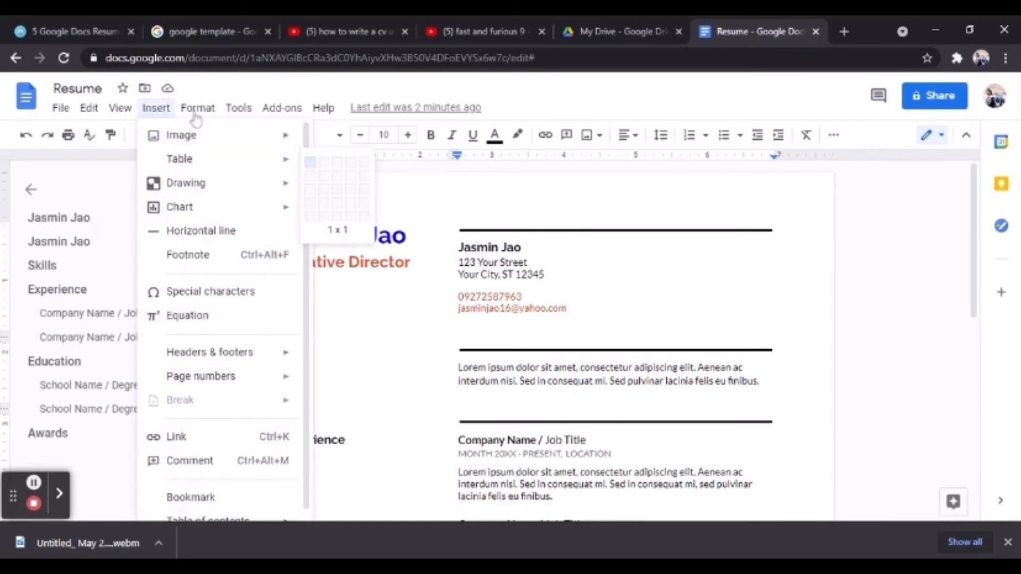
pyautogui.moveTo(198, 109)
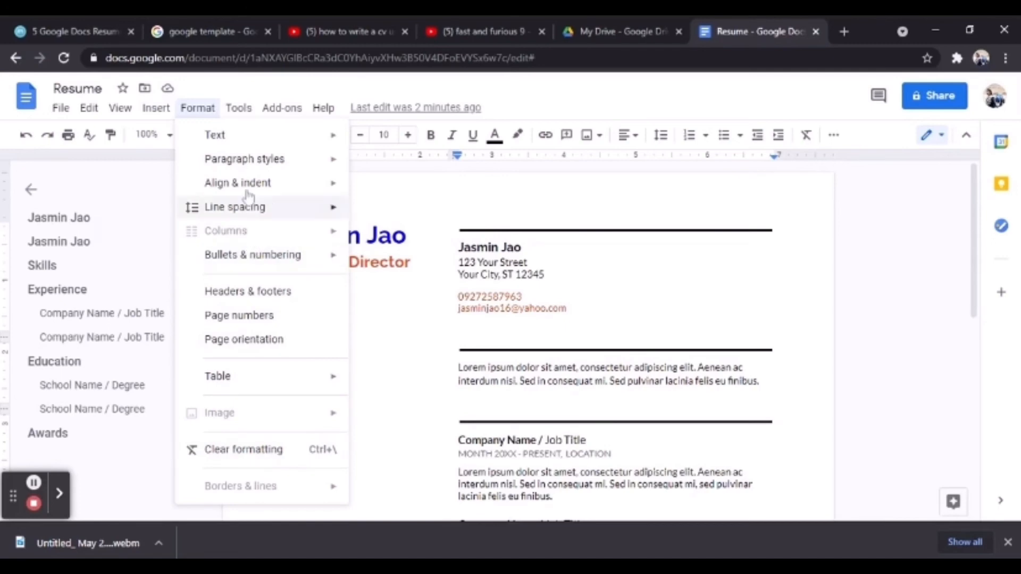
pyautogui.moveTo(244, 117)
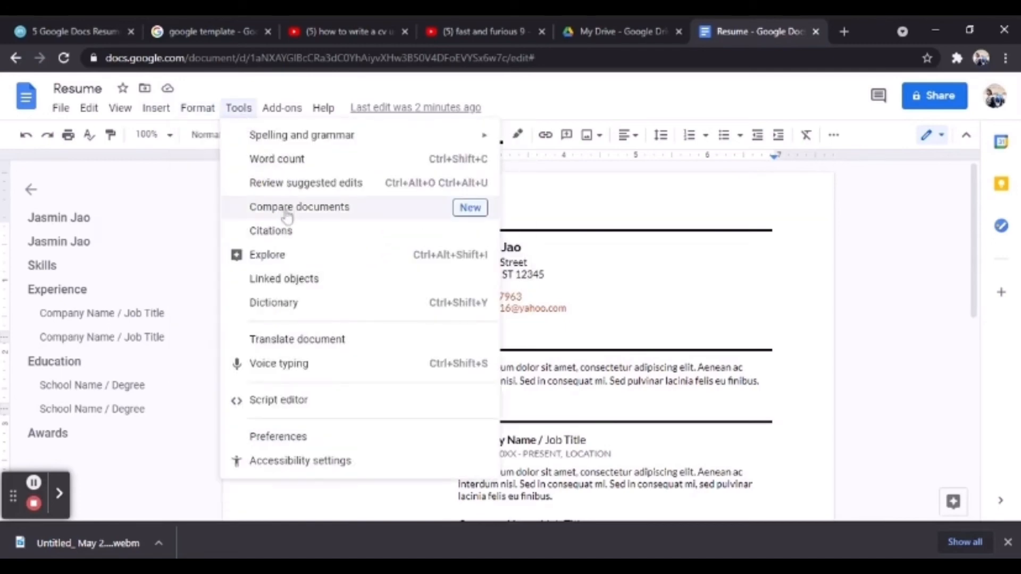
pyautogui.moveTo(284, 139)
pyautogui.moveTo(285, 118)
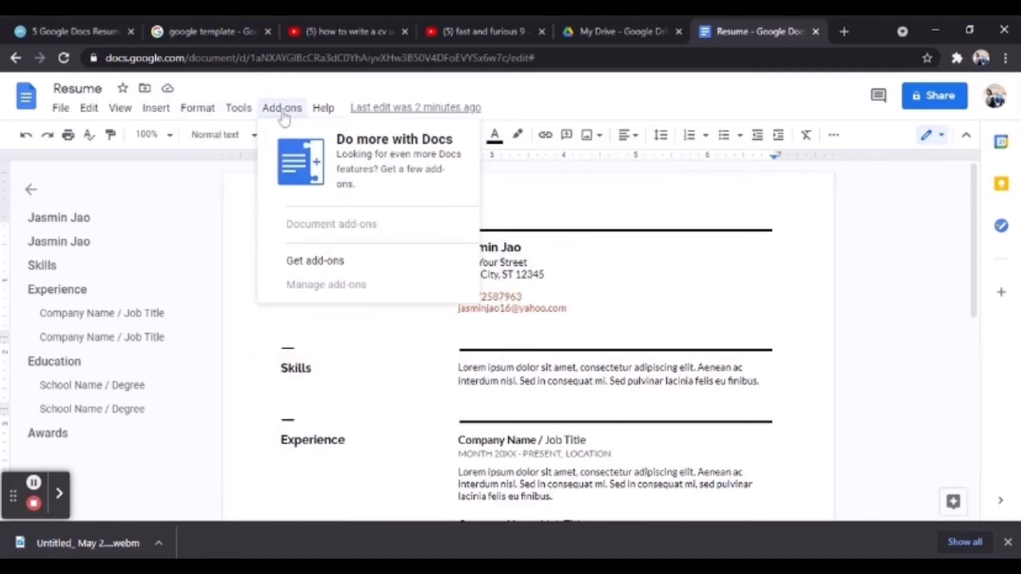
pyautogui.moveTo(319, 118)
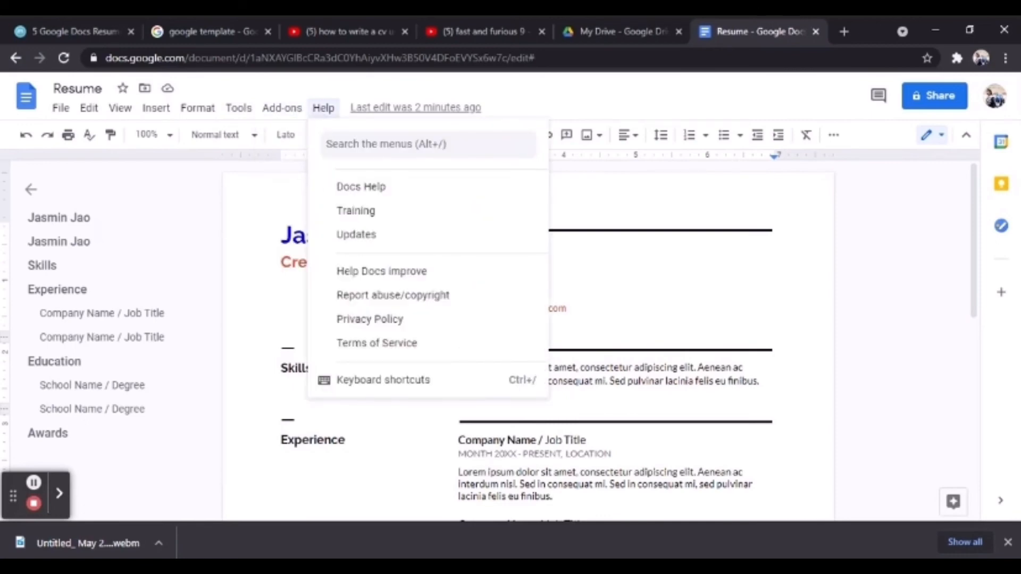
pyautogui.click(282, 235)
pyautogui.click(523, 247)
# Download the résumé as a PDF Document and open Resume (1).pdf from the download bar.
pyautogui.click(65, 108)
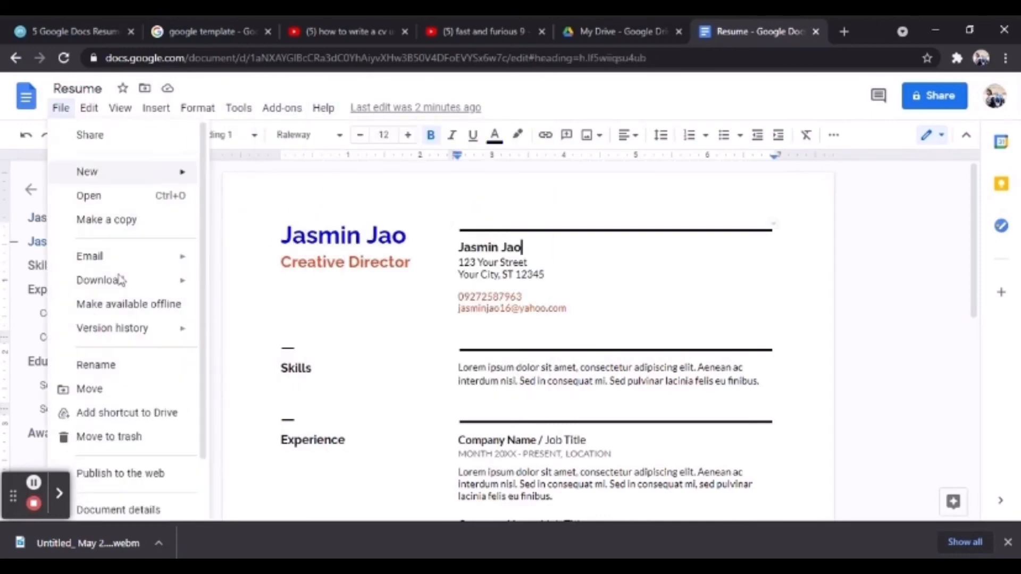
pyautogui.moveTo(122, 282)
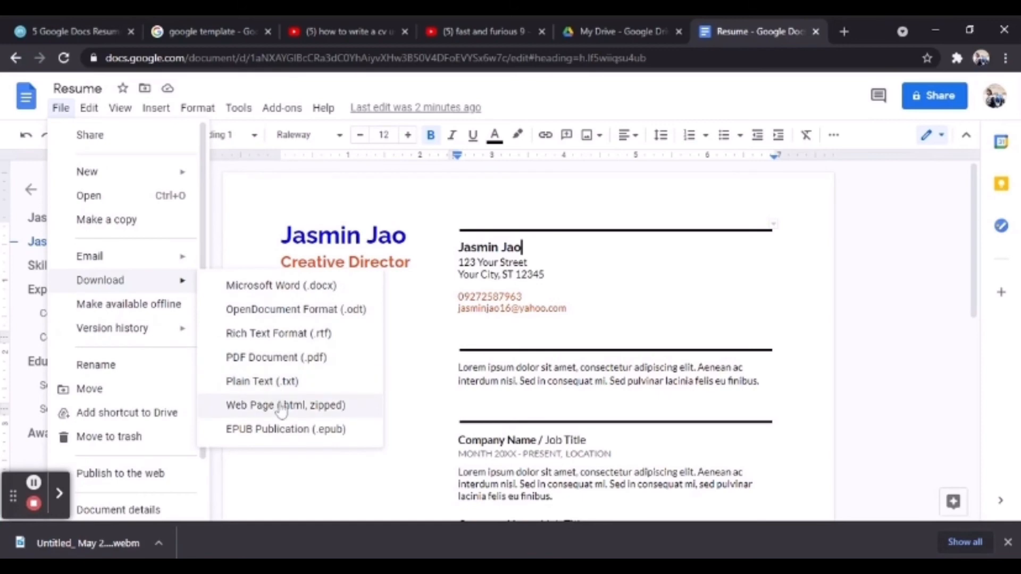
pyautogui.click(279, 360)
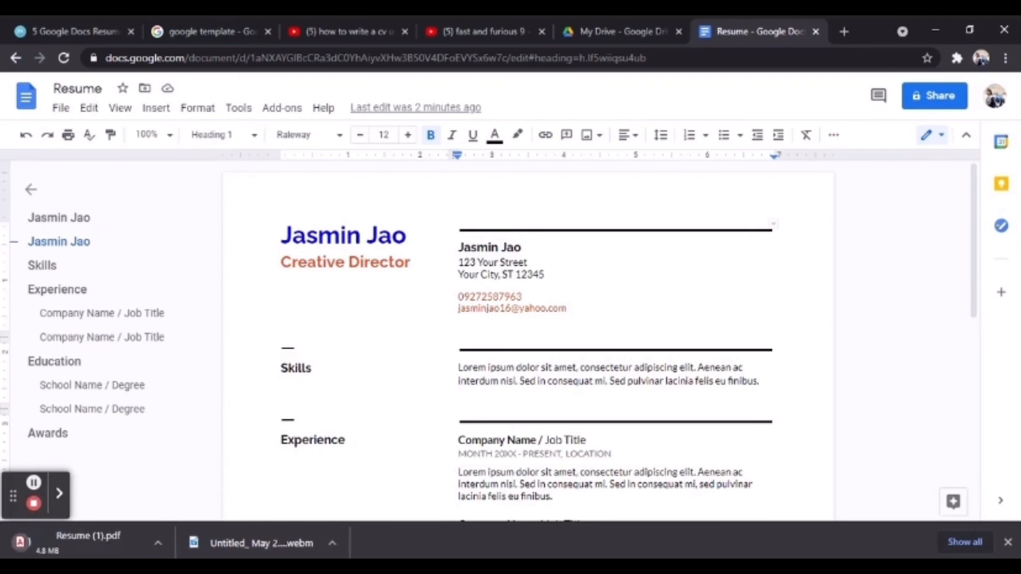
pyautogui.click(98, 545)
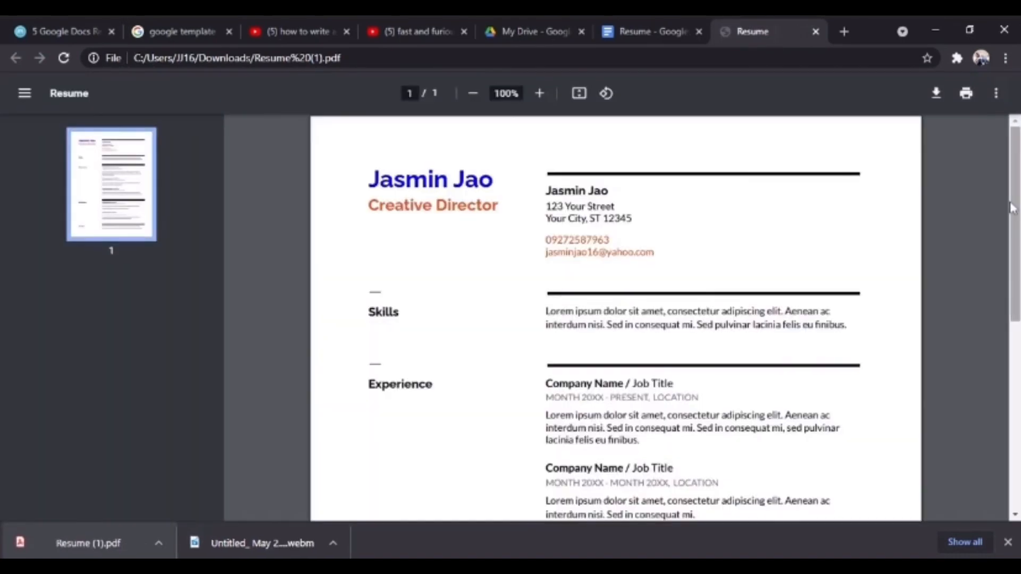
pyautogui.moveTo(1015, 206); pyautogui.dragTo(1016, 254)
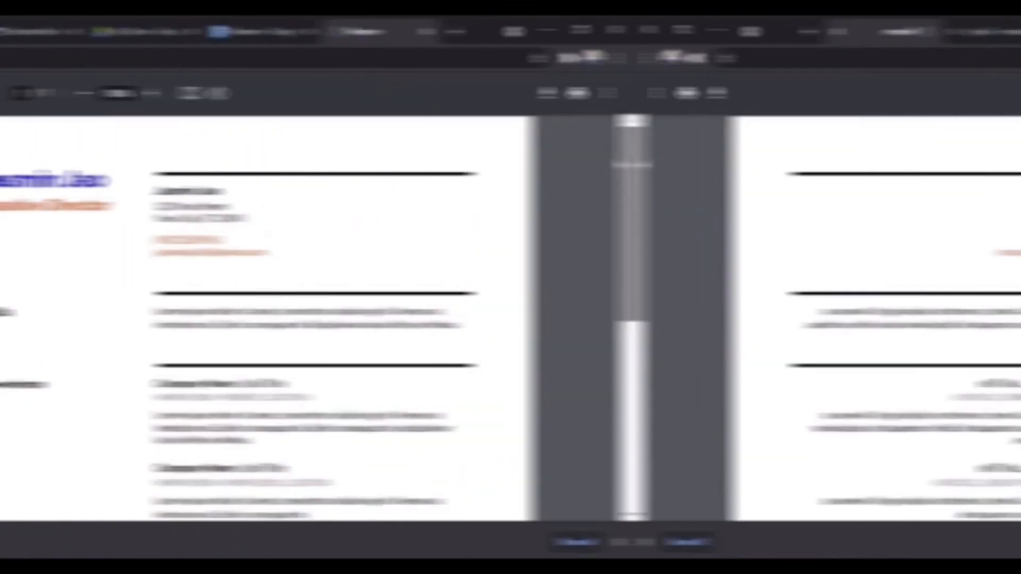